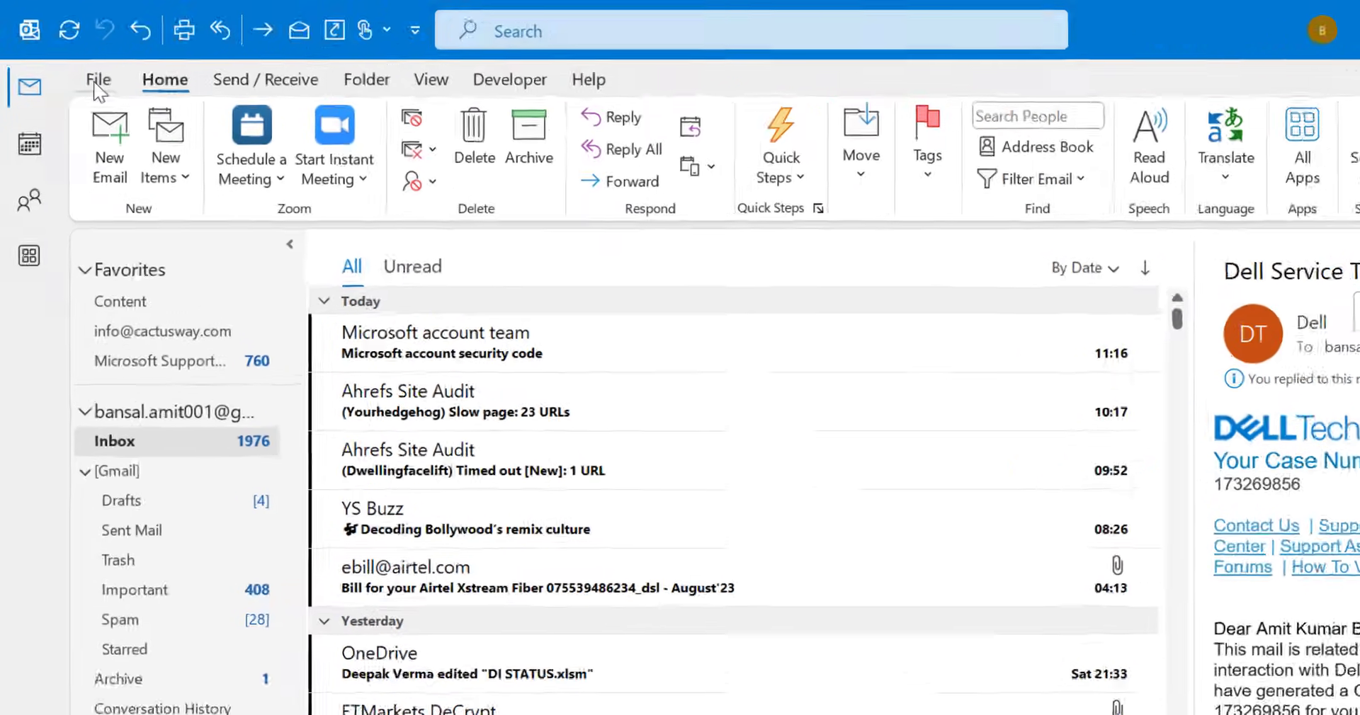
- Show the Outlook.com Exchange account's settings on Outlook's File > Account Information page
click(97, 84)
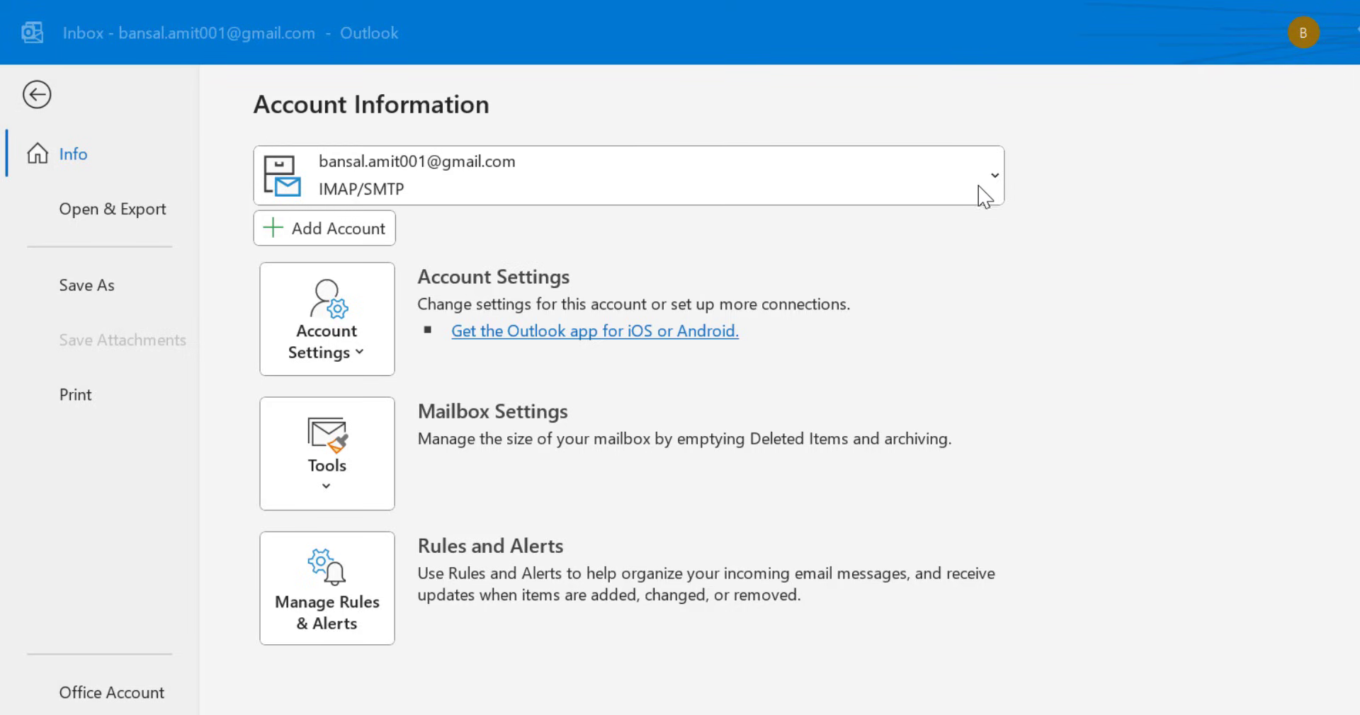
click(996, 178)
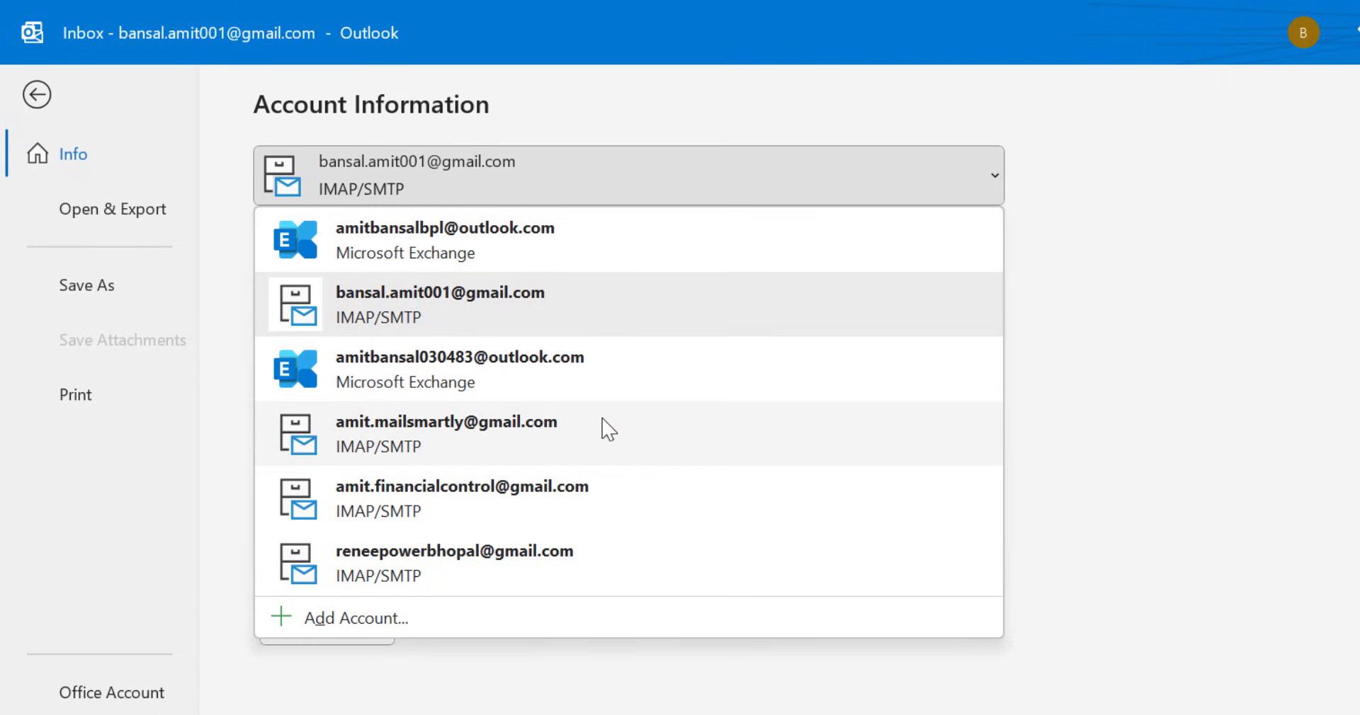
click(601, 253)
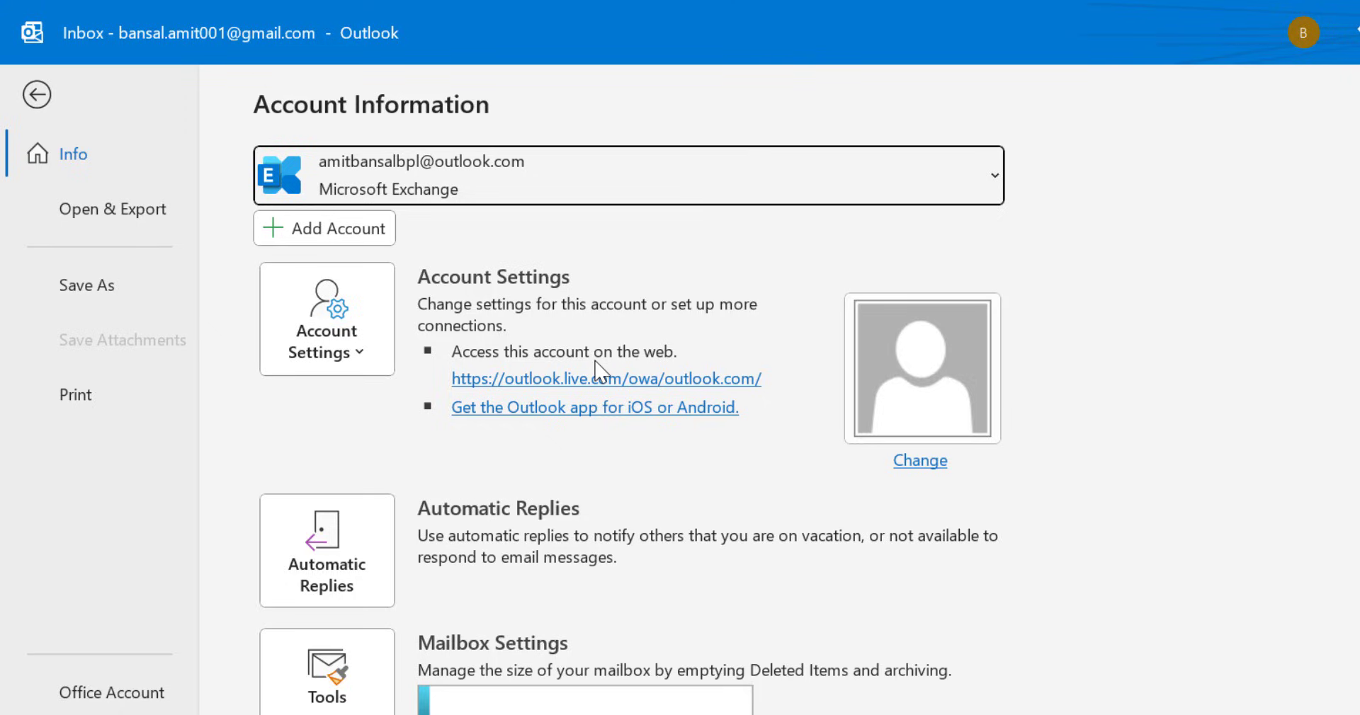
- Open the mailbox at outlook.live.com, then go to the Microsoft account profile page
click(556, 381)
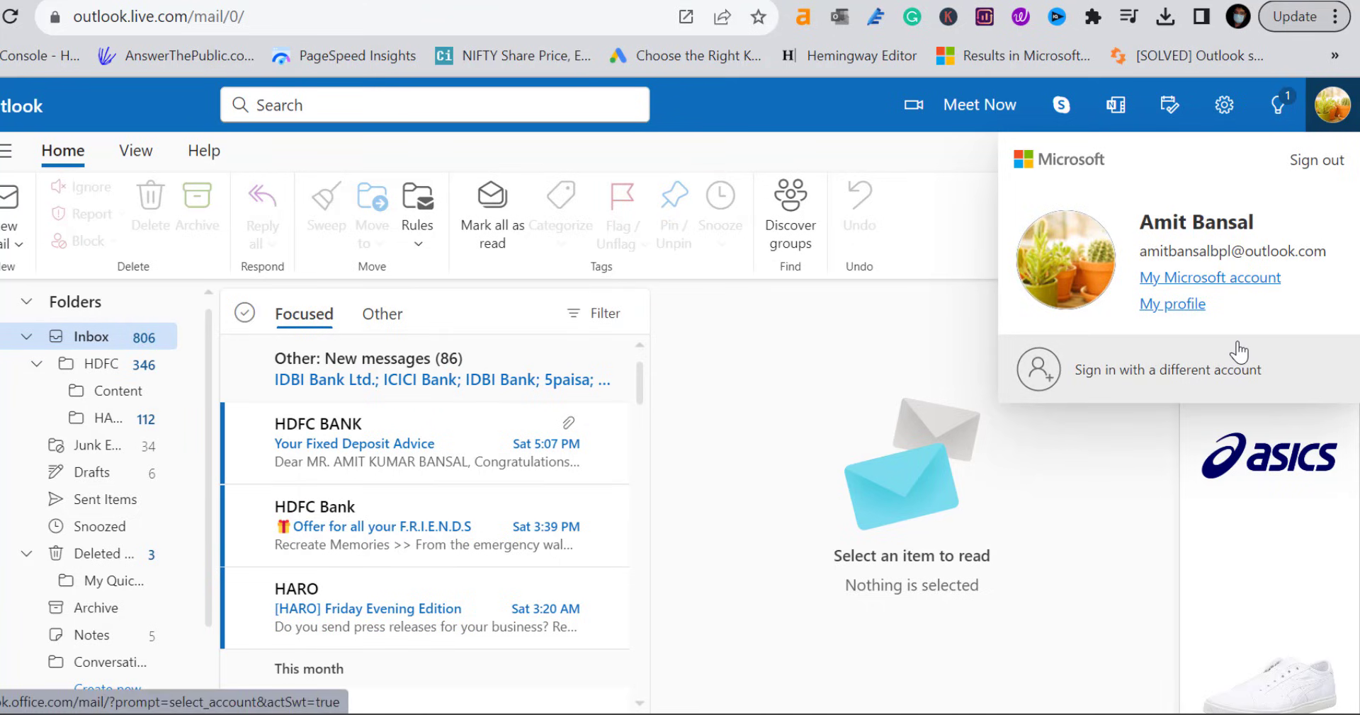
click(1172, 308)
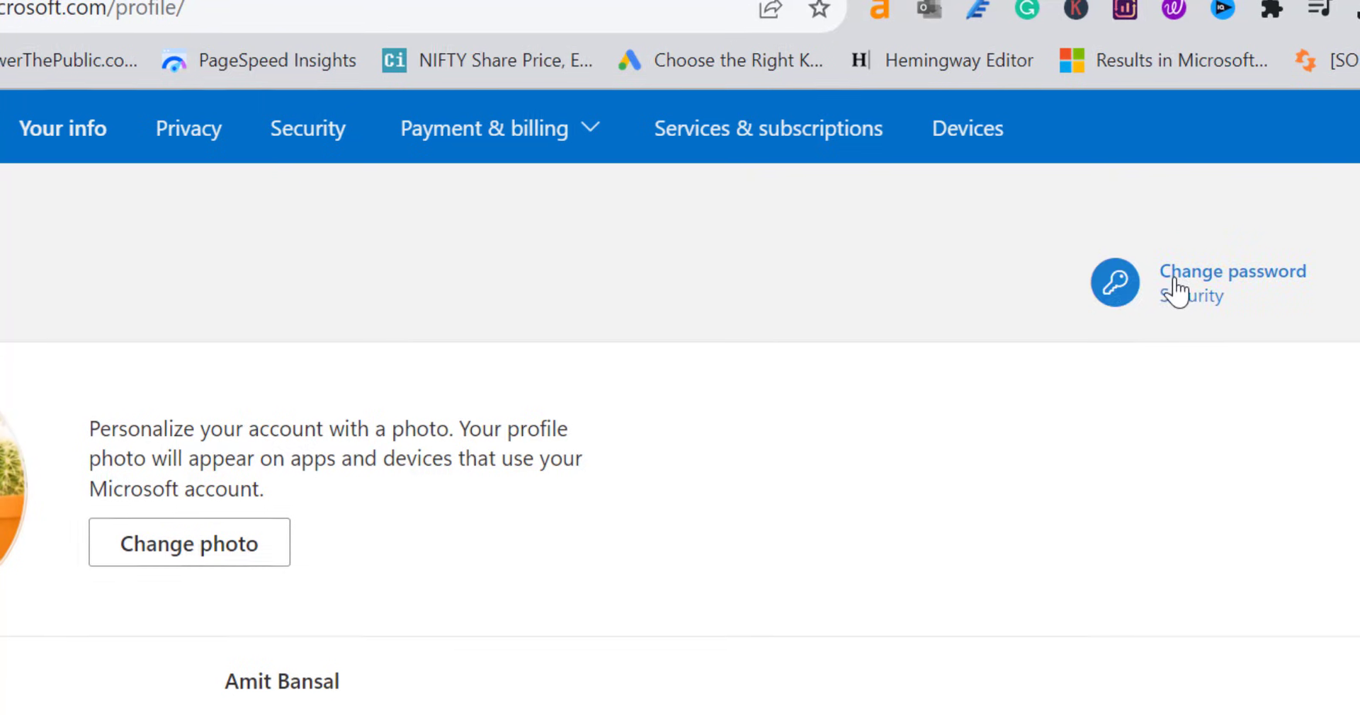
- Open the Change password form from the Microsoft account profile page
click(1106, 262)
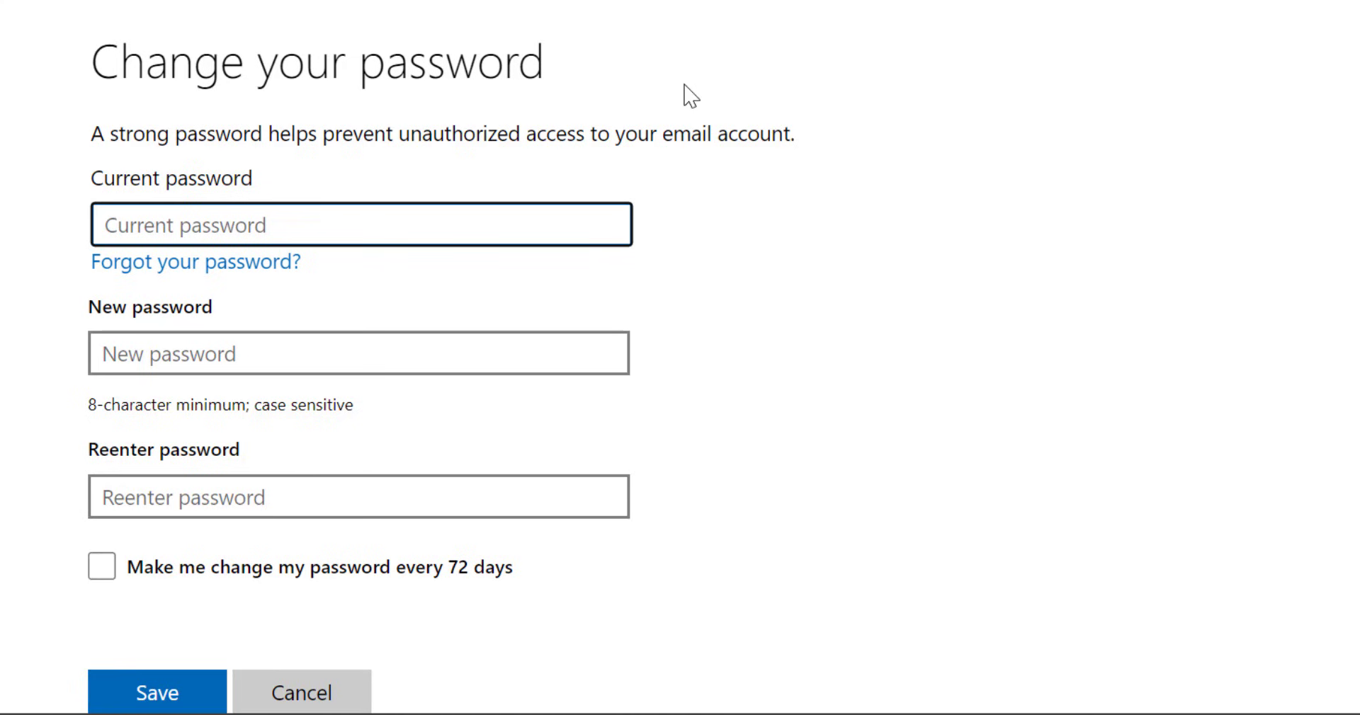
click(209, 225)
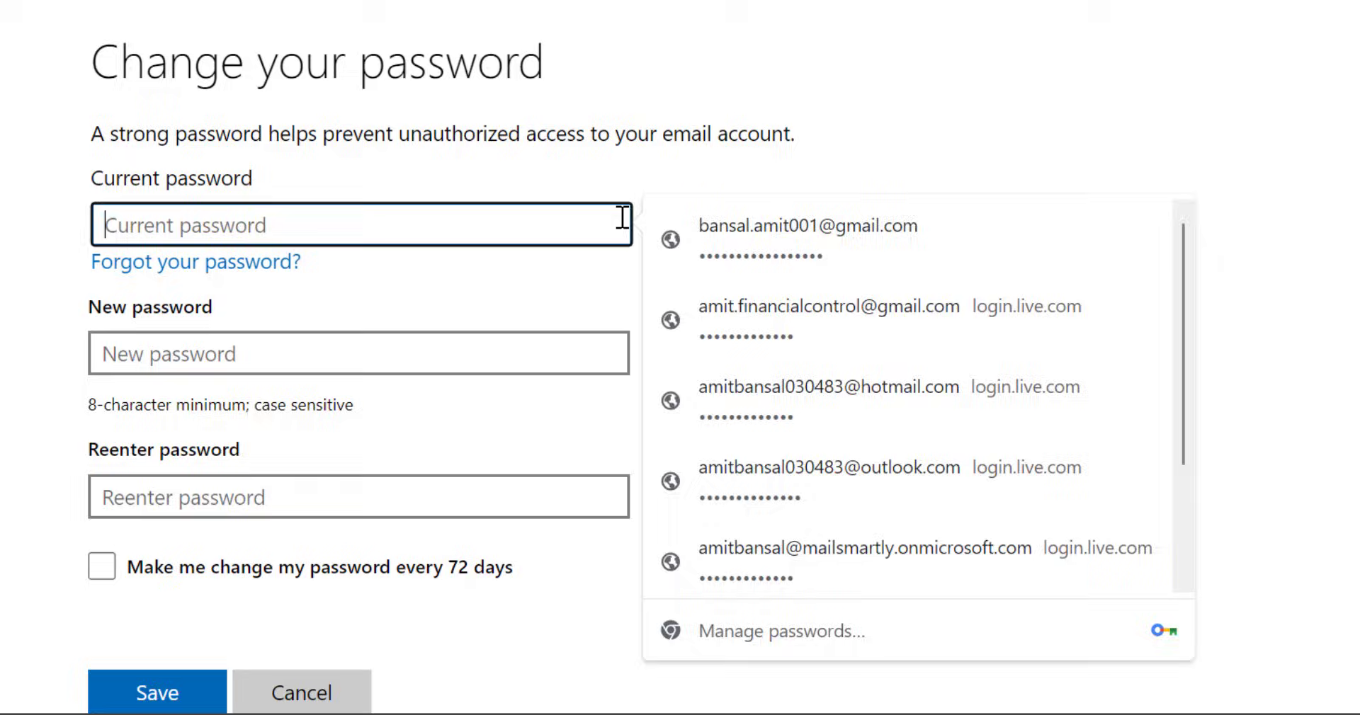
click(486, 248)
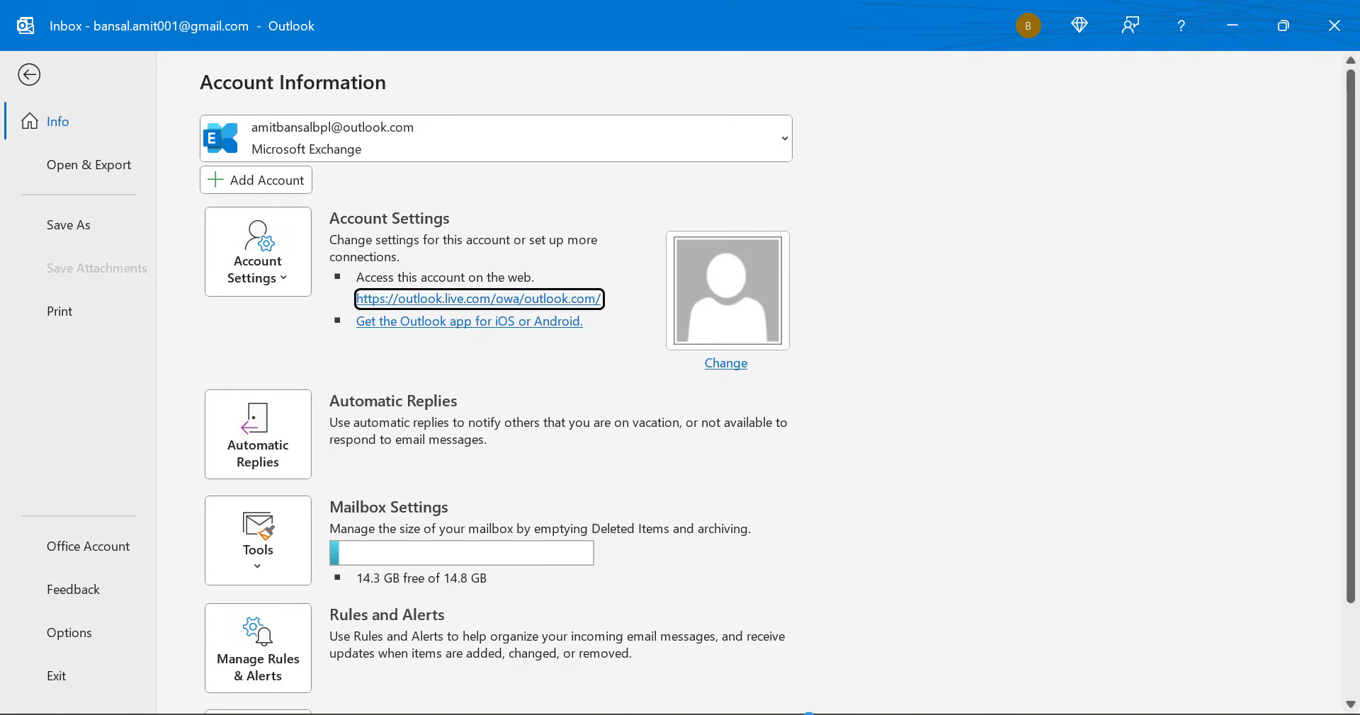
- Select the Gmail IMAP/SMTP account in Outlook's Account Information dropdown
click(783, 136)
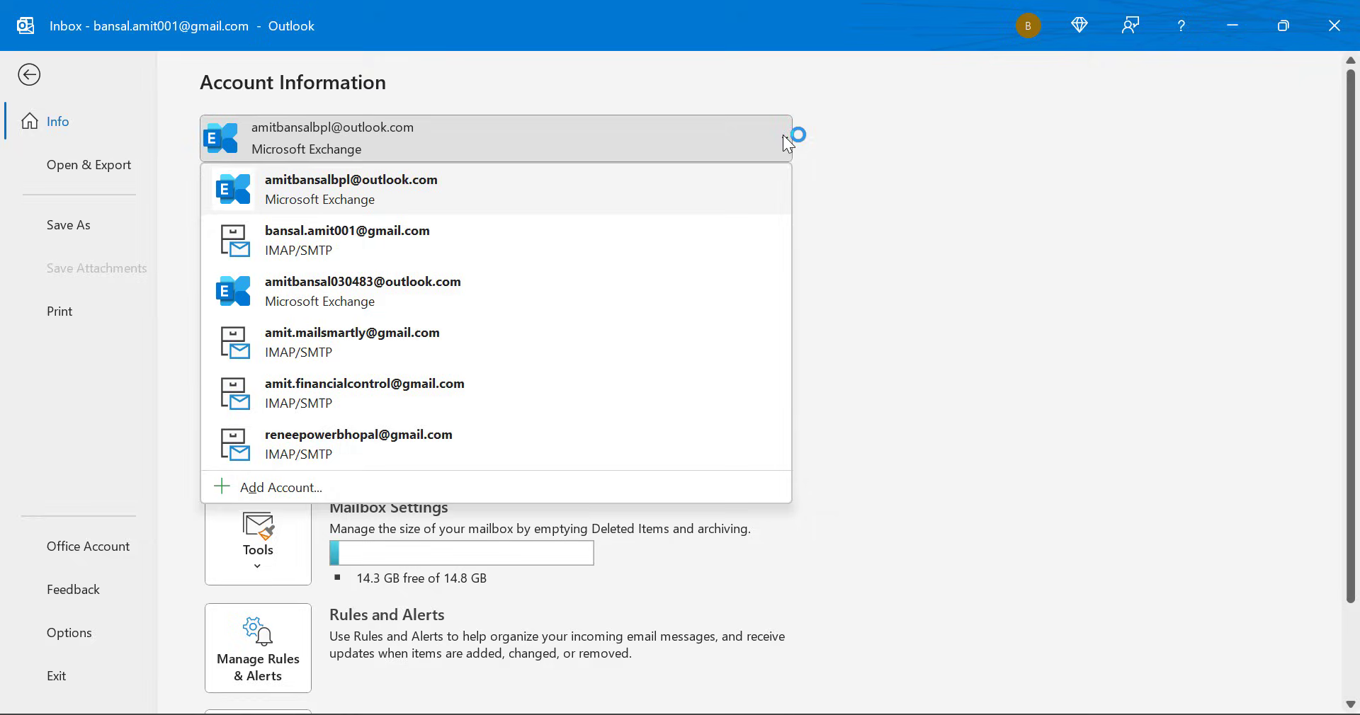
click(494, 240)
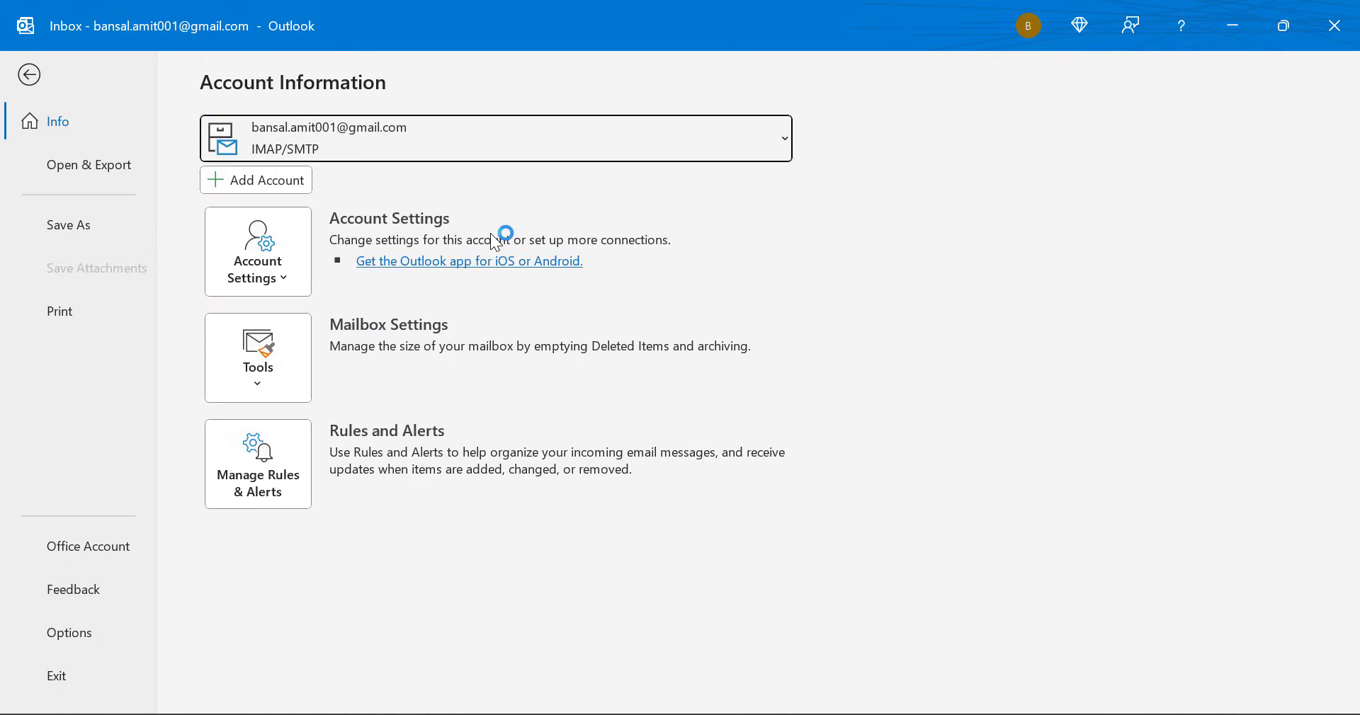